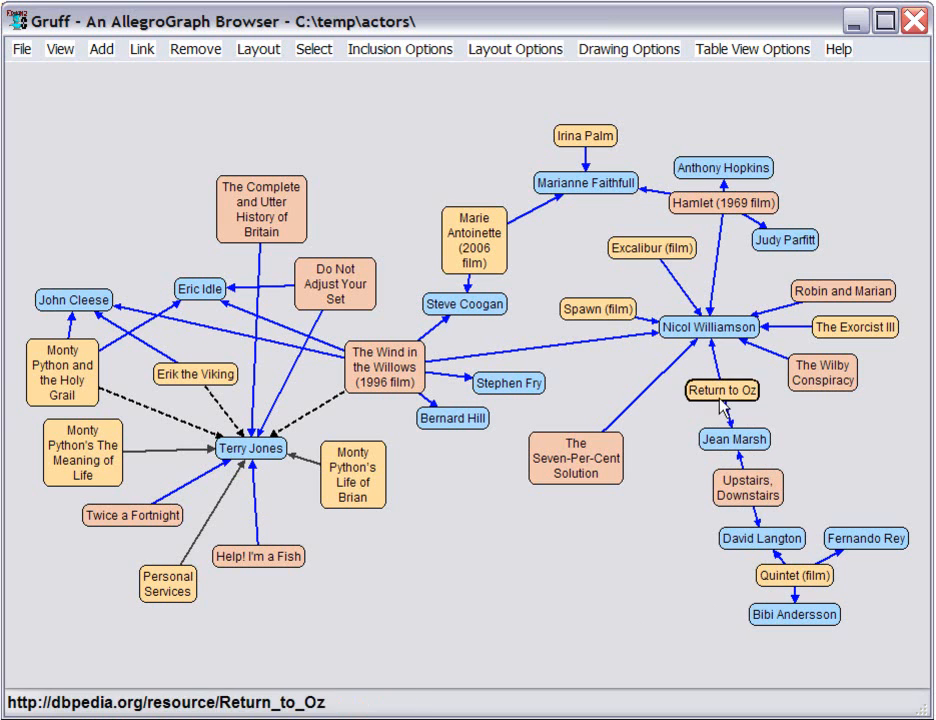
Step: Look over the table view and the SPARQL query view, and return to the graph view
key("t")
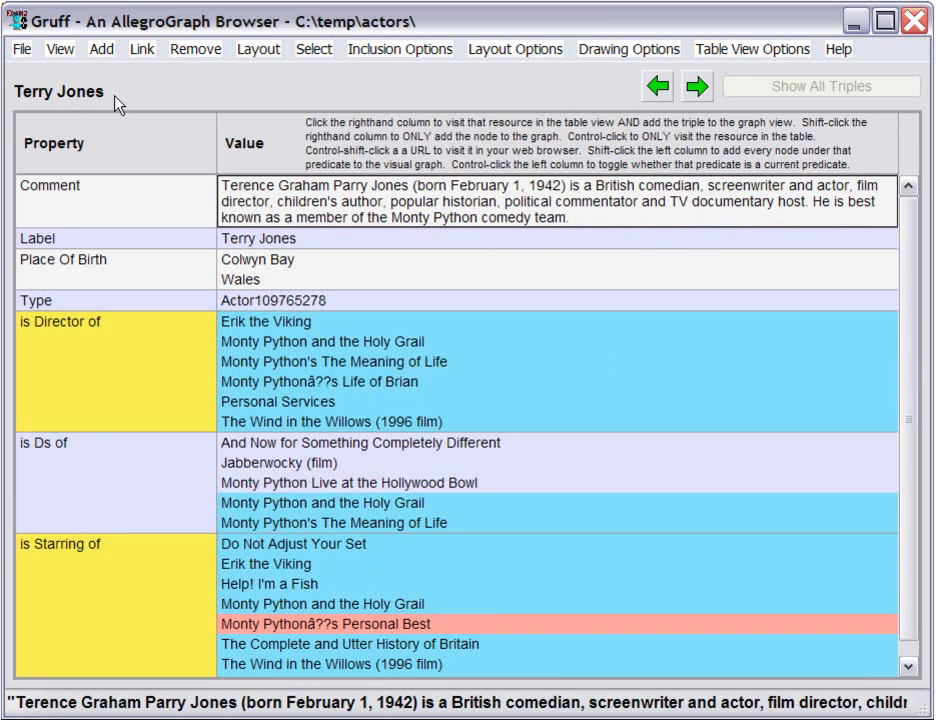
key("q")
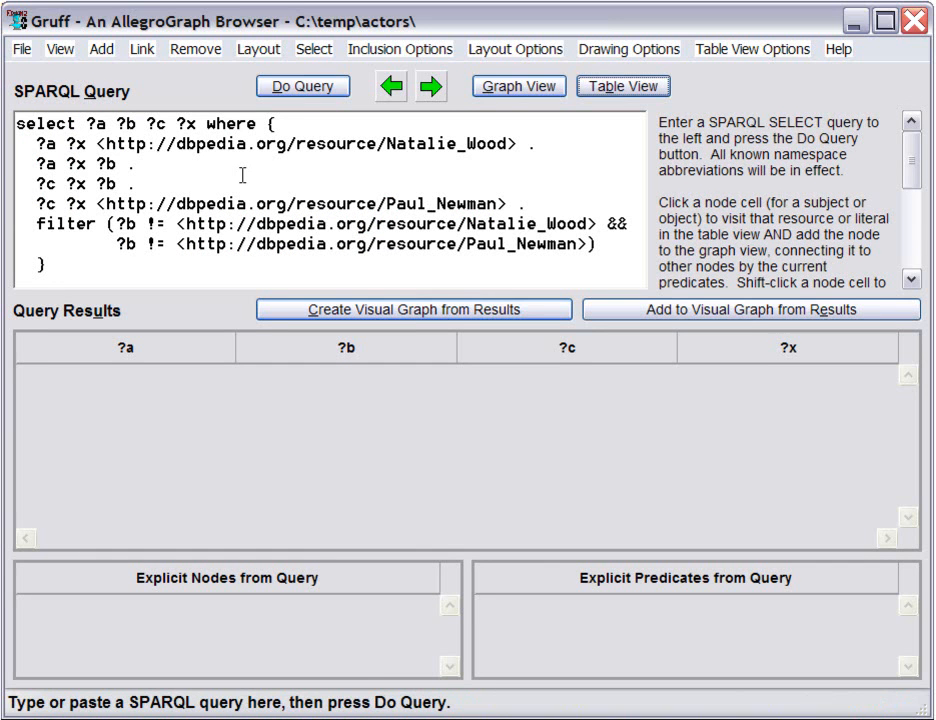
key("alt+g")
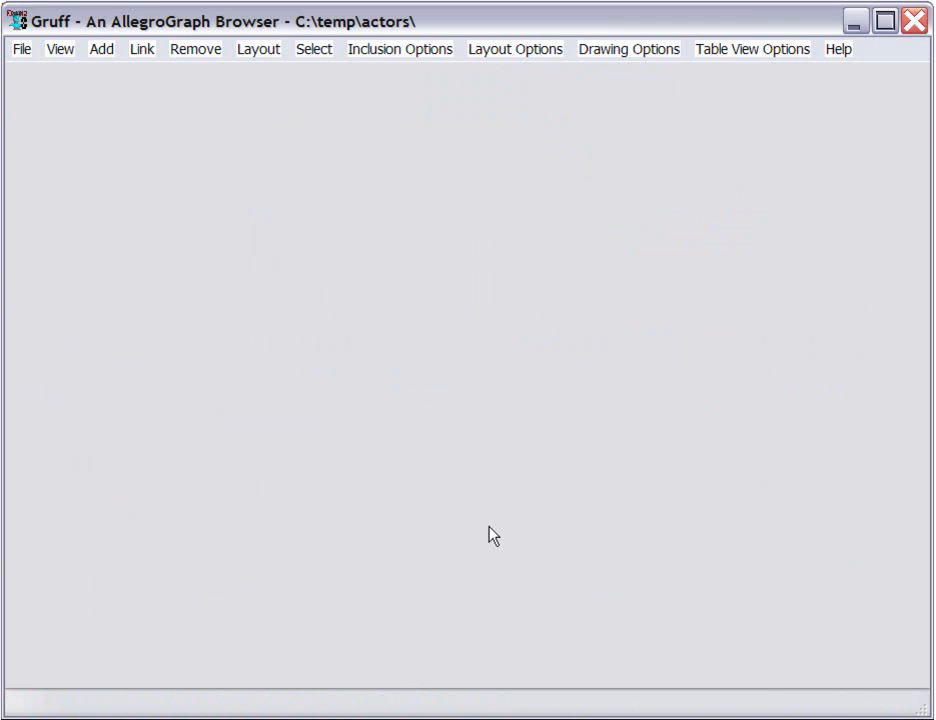
Step: Add the node with the label Terry Jones to the empty graph and expand it with its linked nodes
type("lTerry Jones")
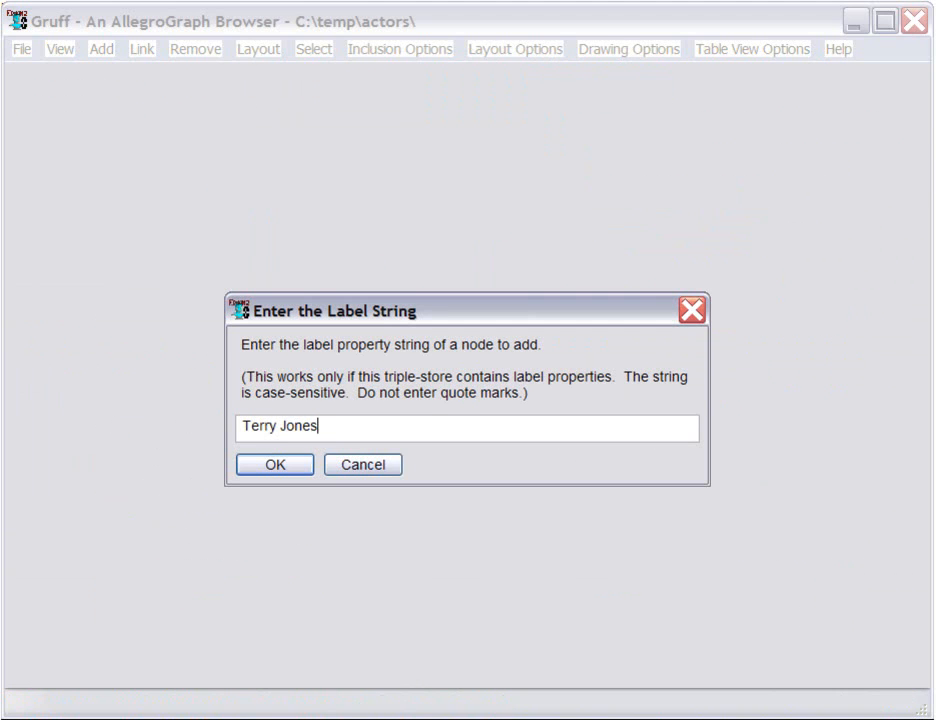
key("Return")
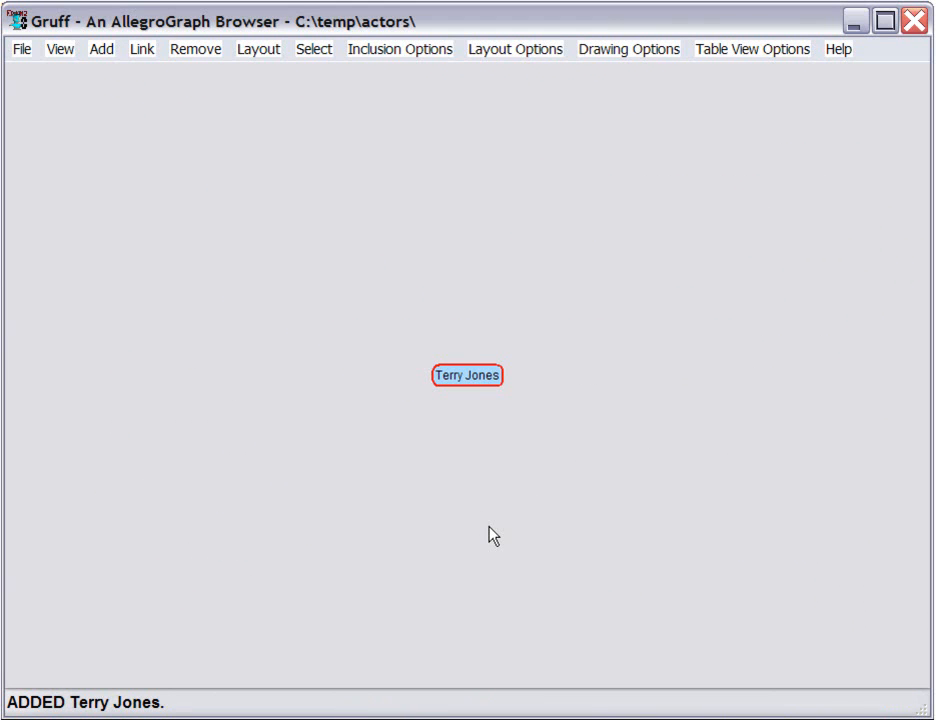
key("c")
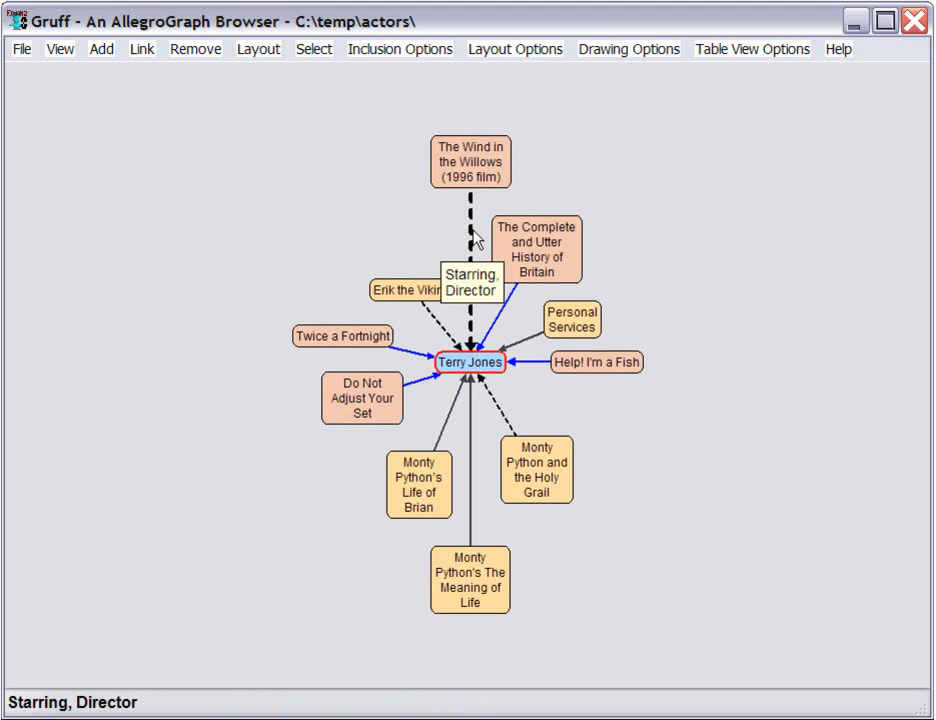
Step: Expand The Wind in the Willows (1996 film) and Nicol Williamson with the nodes linked to each
left_click(486, 165)
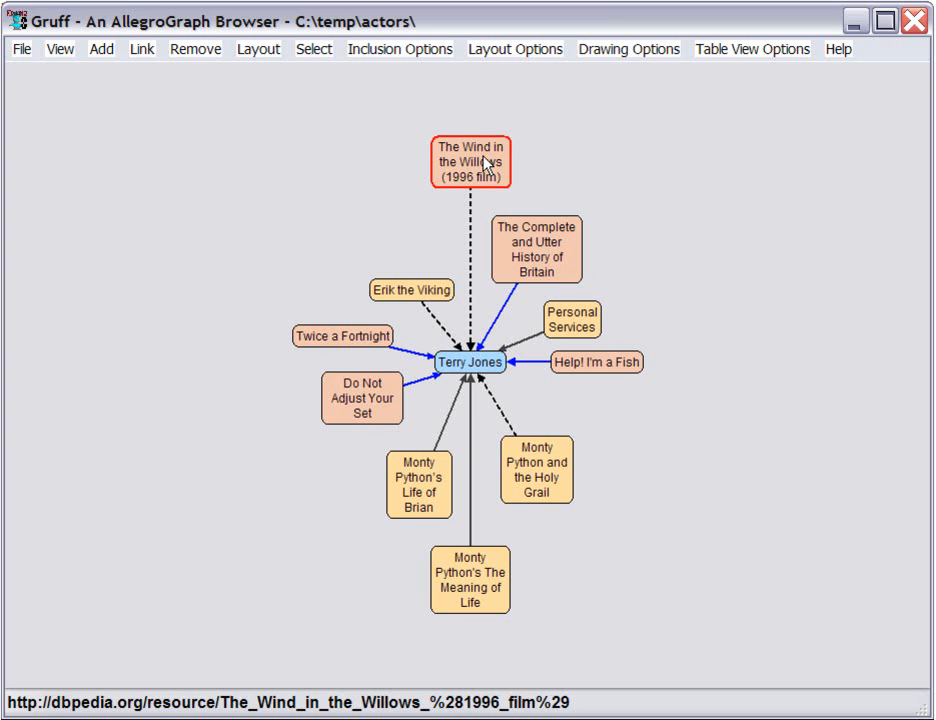
key("l")
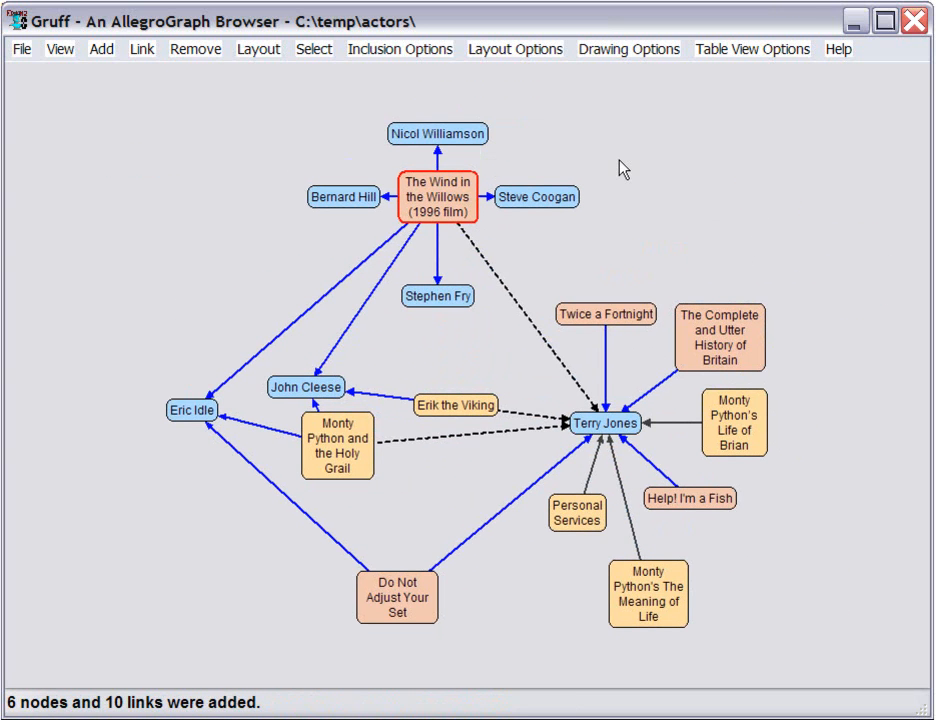
left_click(447, 143)
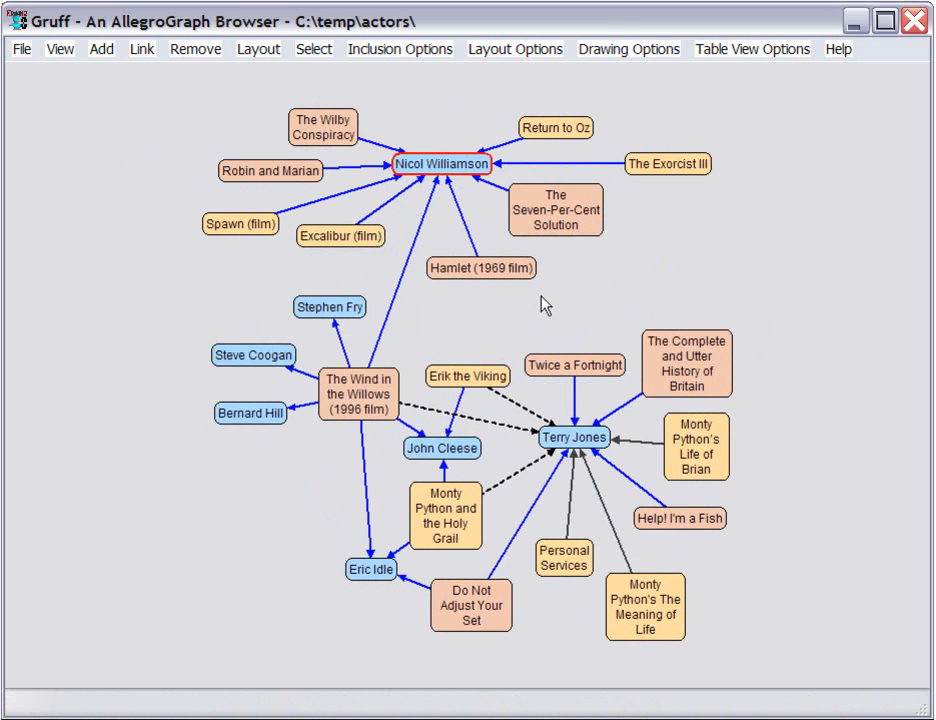
Step: Expand Hamlet (1969 film) and its star Marianne Faithfull with the nodes linked to each
left_click(490, 277)
key("c")
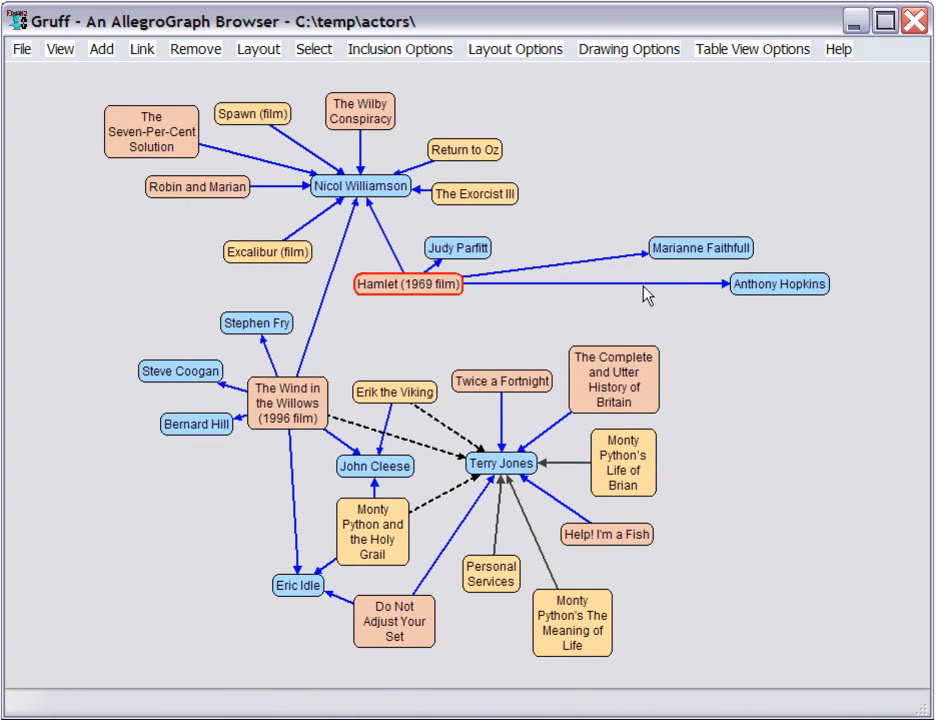
left_click(689, 250)
key("c")
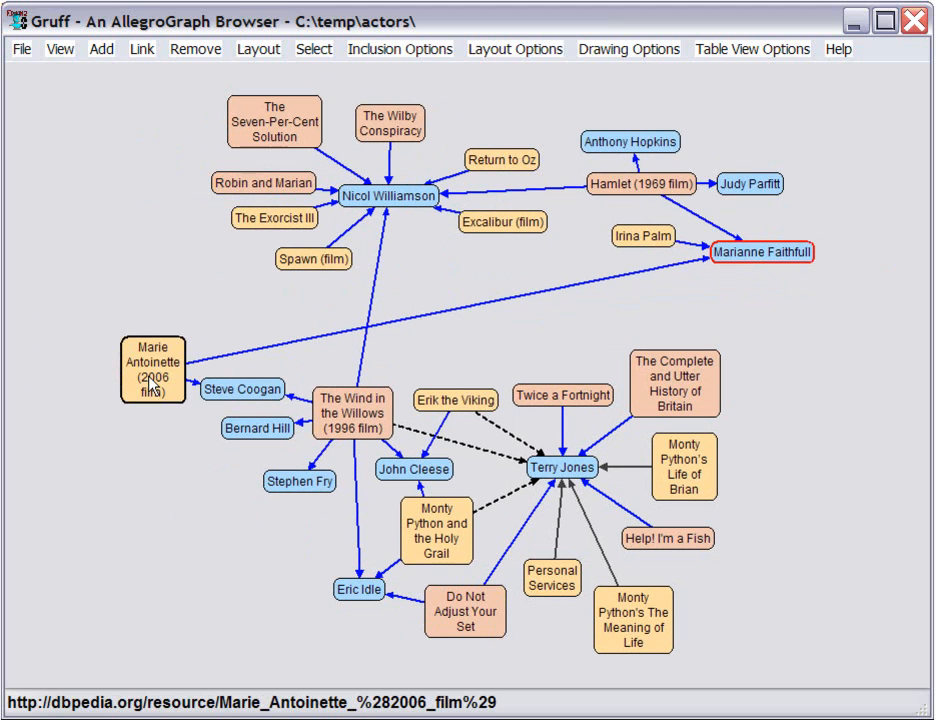
Step: Recompute the layout of the whole graph
mouse_move(152, 384)
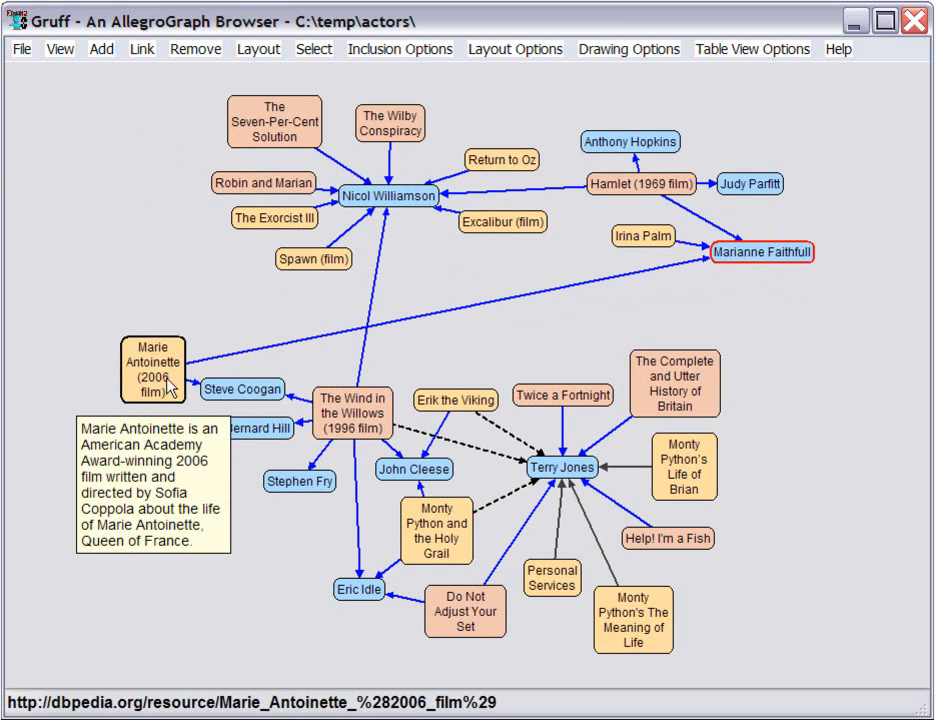
mouse_move(240, 402)
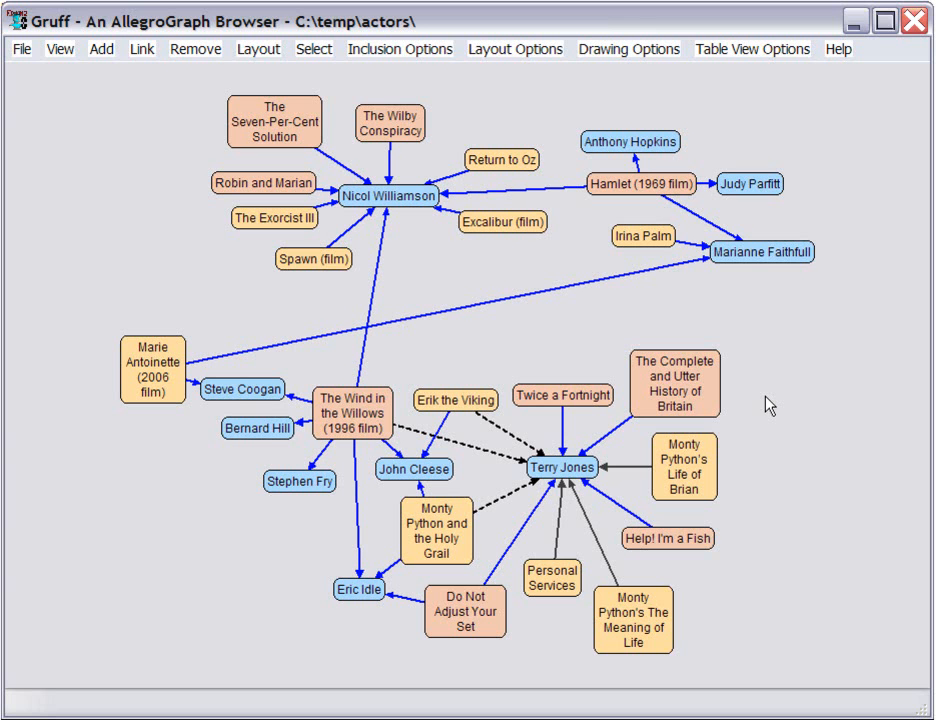
key("ctrl+l")
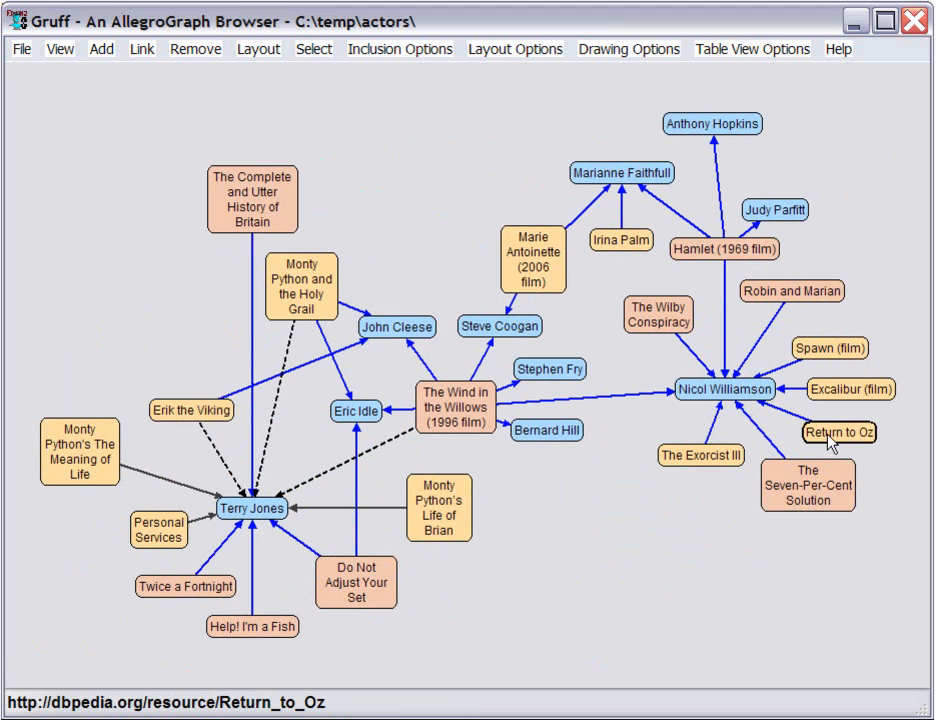
Step: From Return to Oz's table, follow Jean Marsh, Upstairs, Downstairs, David Langton and Quintet (film), adding each to the graph, and show the graph
mouse_move(830, 443)
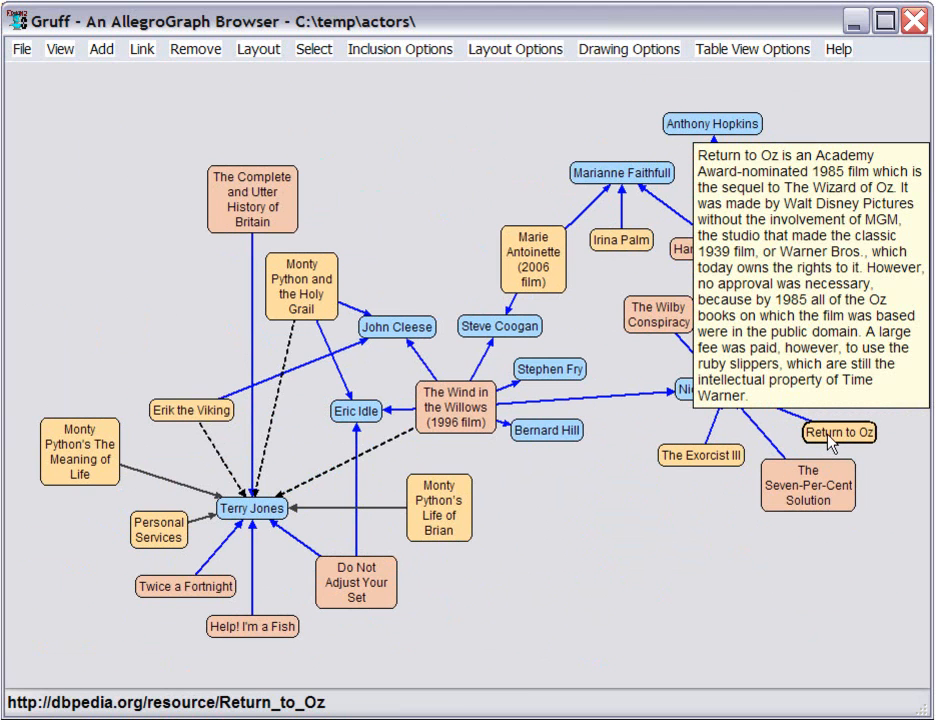
double_click(830, 443)
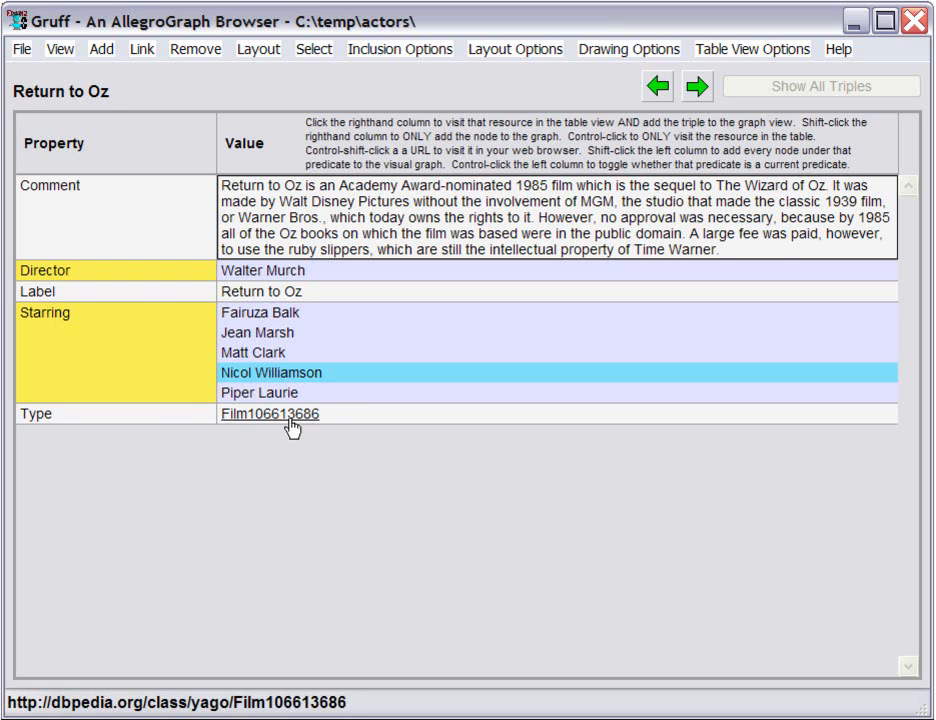
left_click(273, 342)
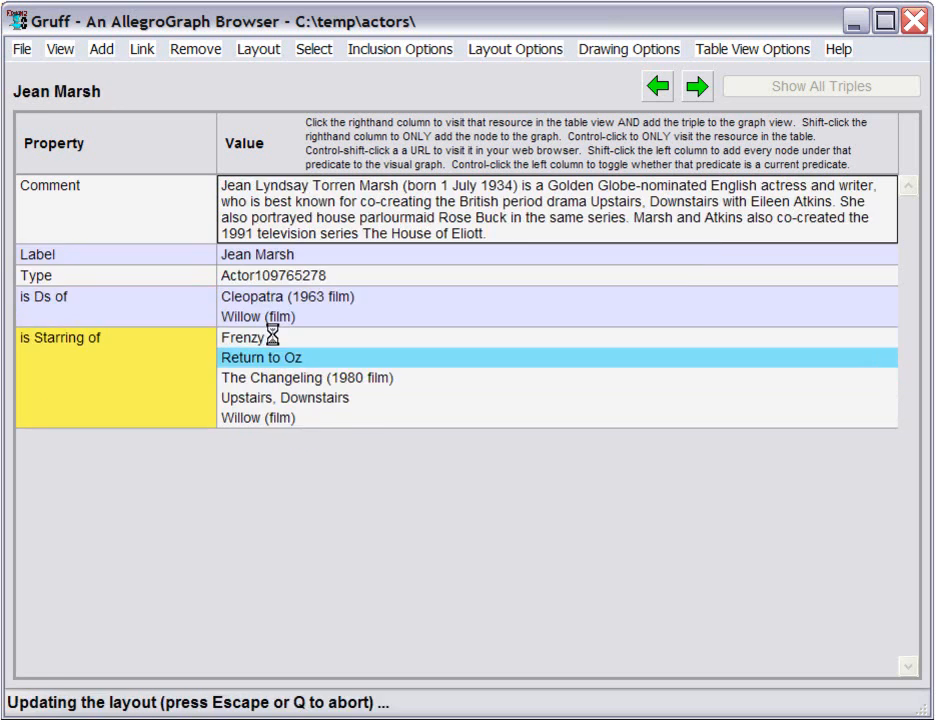
left_click(268, 399)
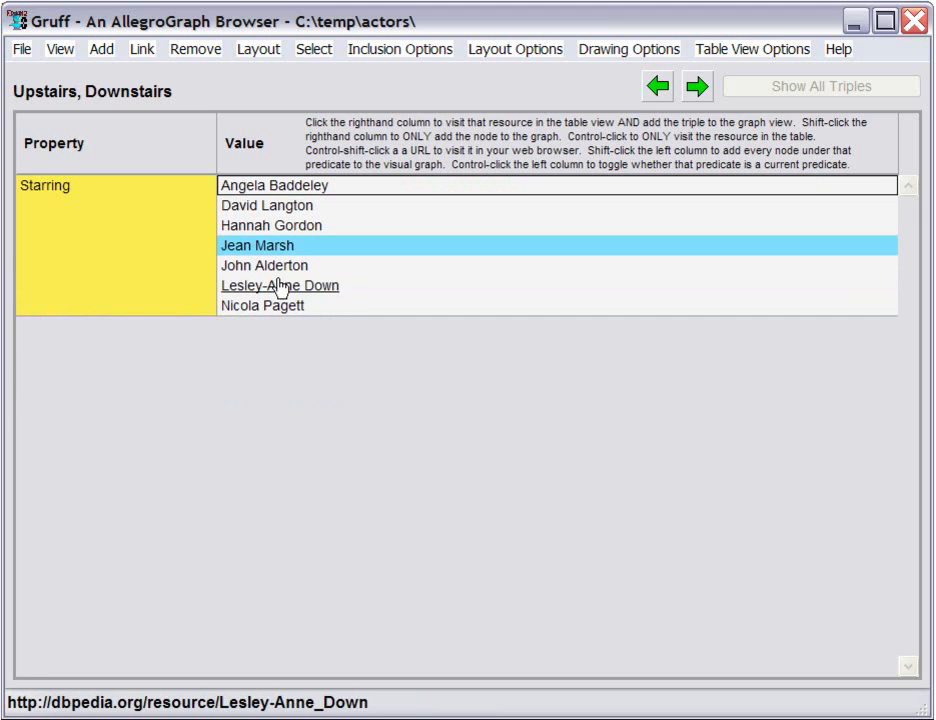
left_click(290, 213)
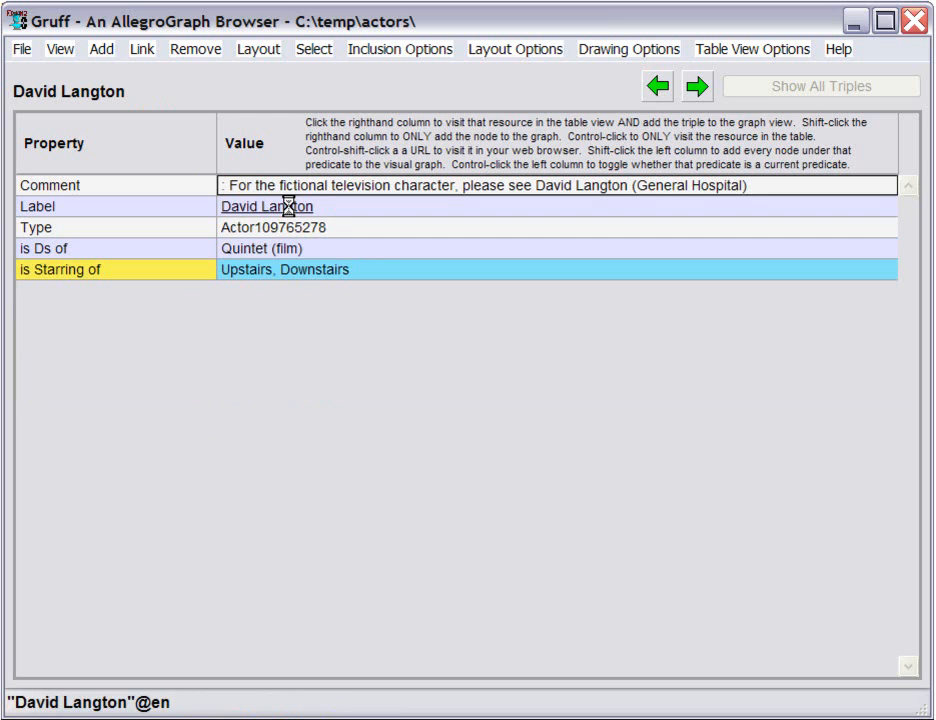
left_click(256, 250)
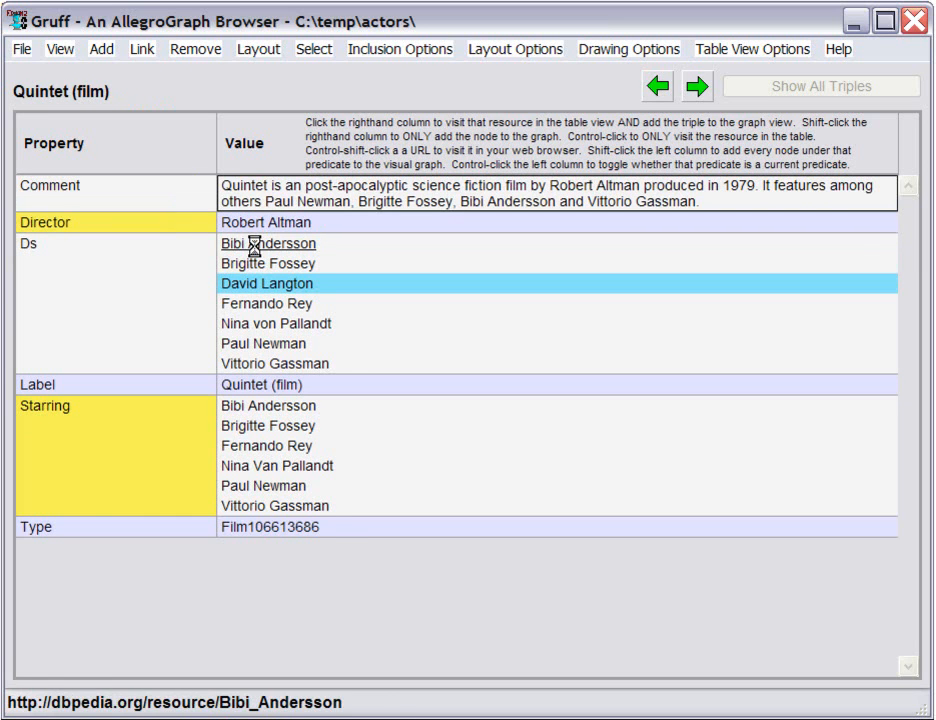
key("g")
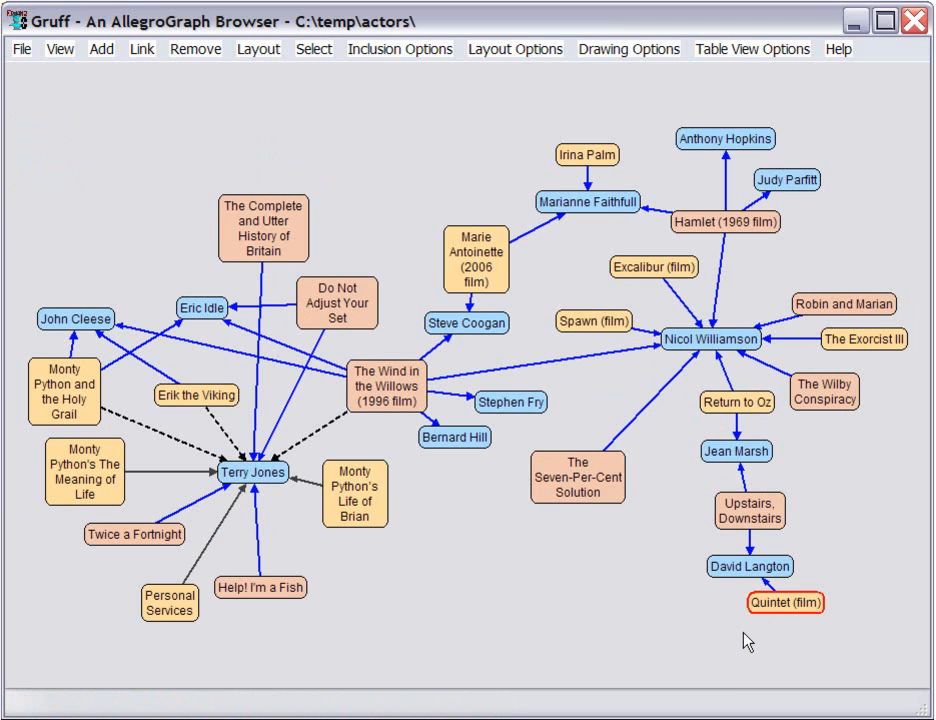
Step: From Quintet's table, add Fernando Rey, Nina von Pallandt, Bibi Andersson and Paul Newman to the graph without leaving the table, and show the graph
key("t")
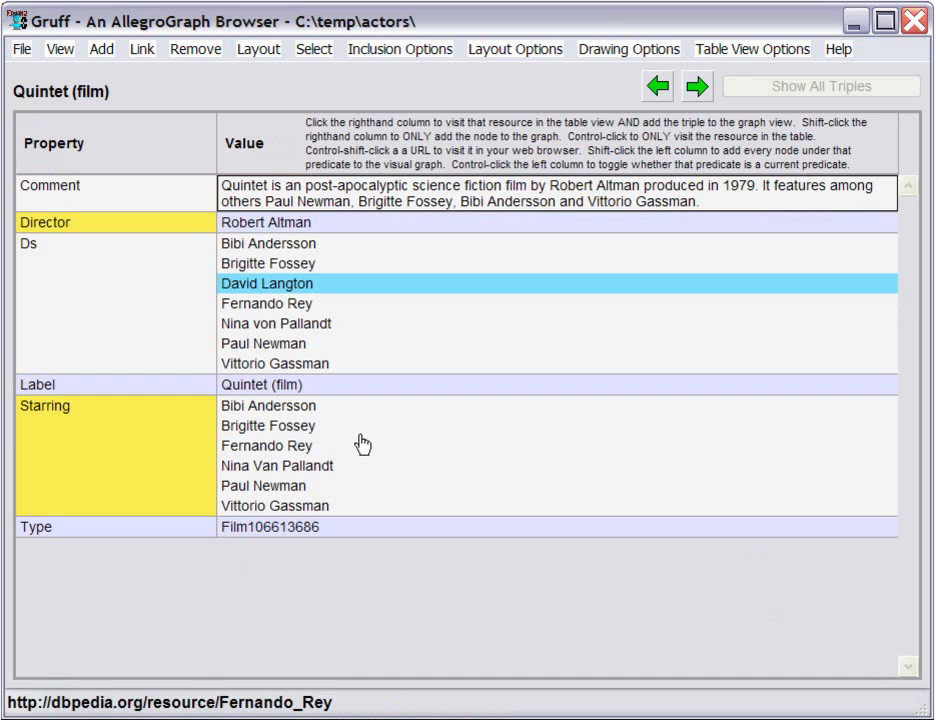
left_click(278, 305)
left_click(276, 323)
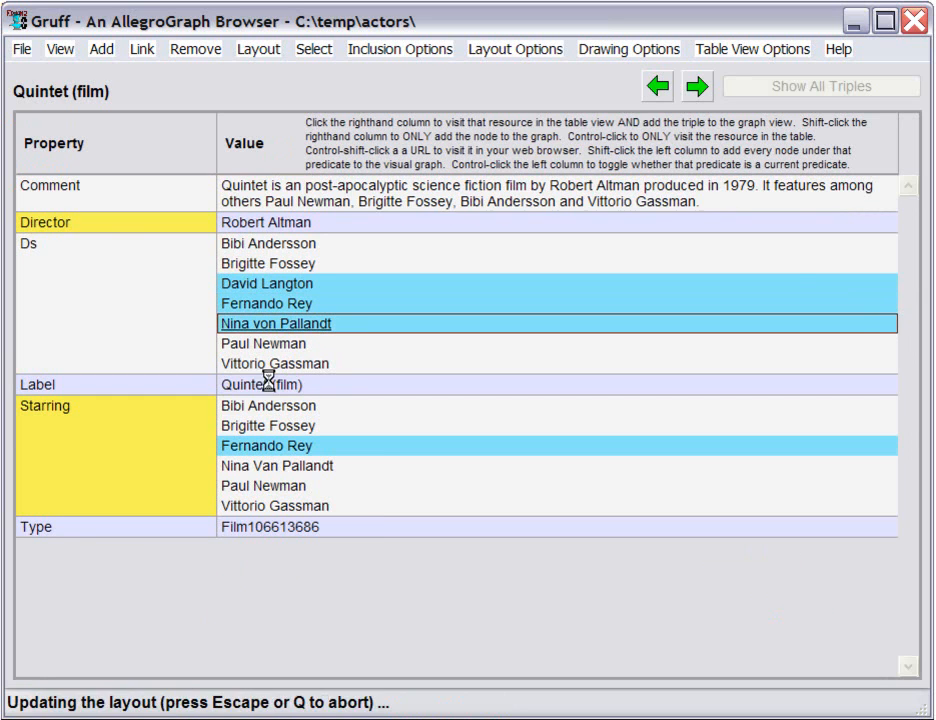
left_click(268, 407)
left_click(282, 487)
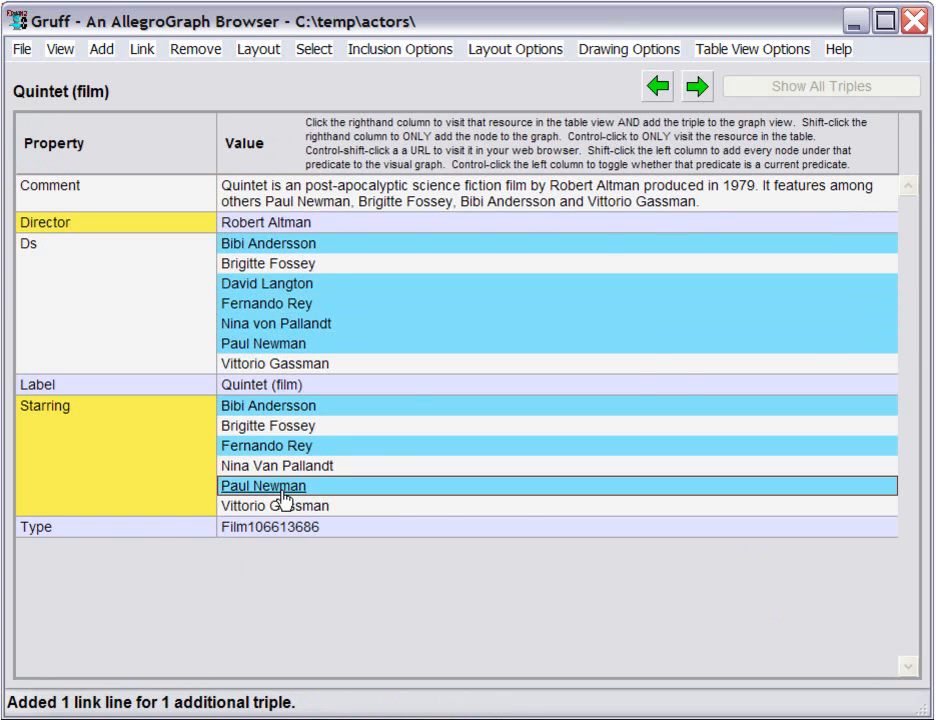
key("t")
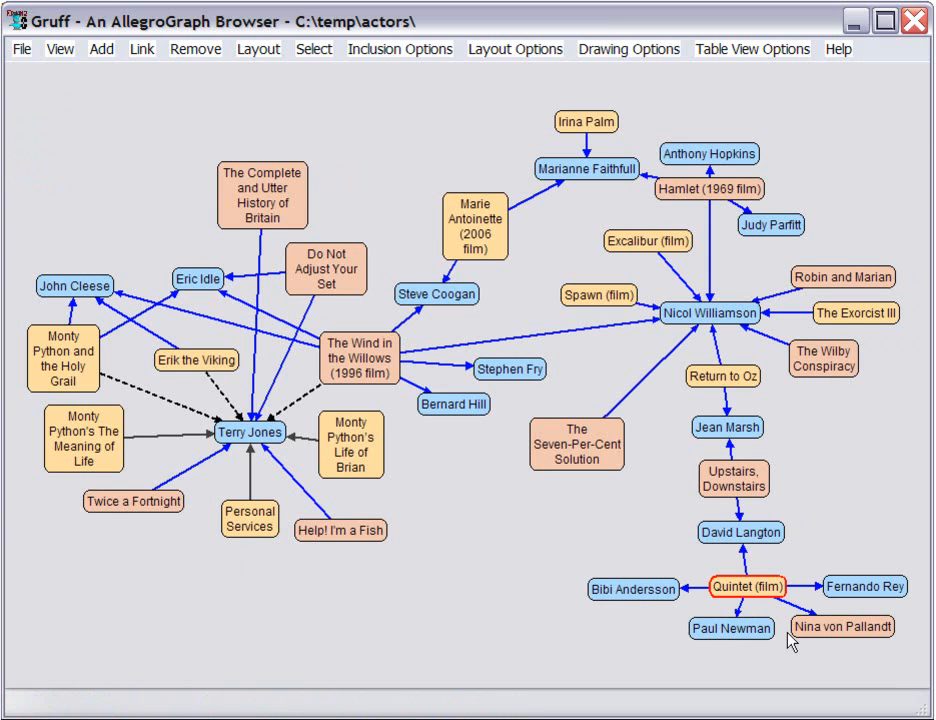
mouse_move(864, 587)
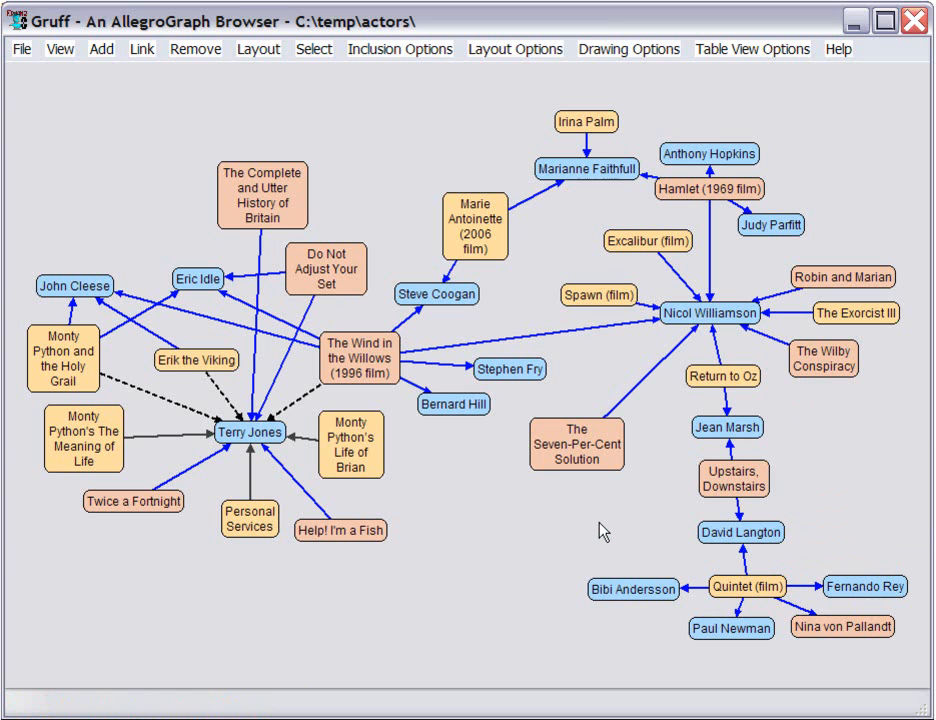
Step: Run the prepared SPARQL query connecting Natalie Wood and Paul Newman, and visit the Joanne Woodward result in the table view
key("q")
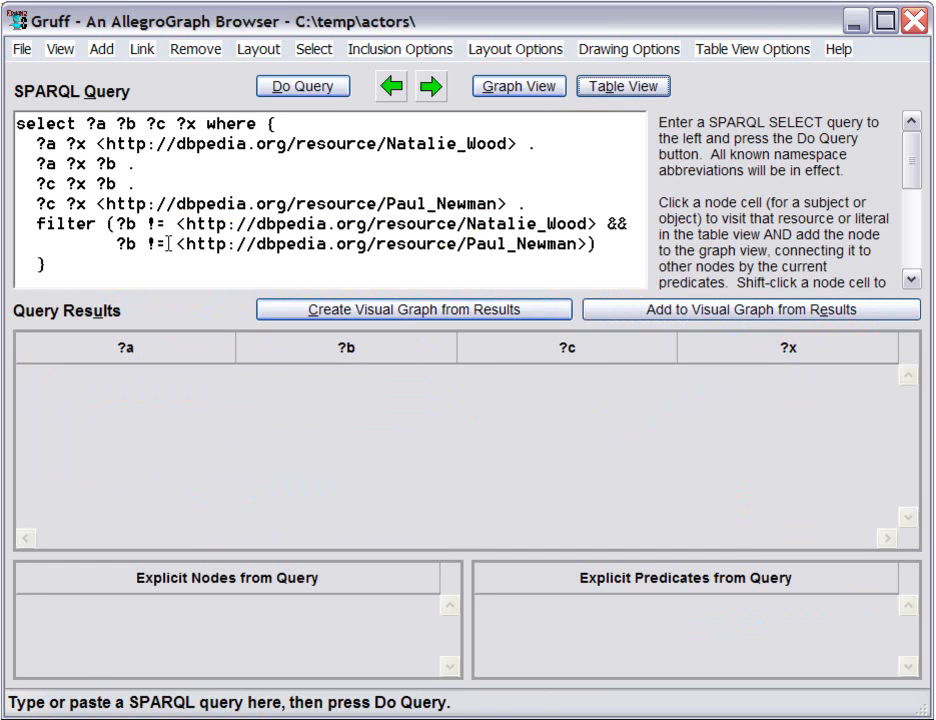
left_click(316, 90)
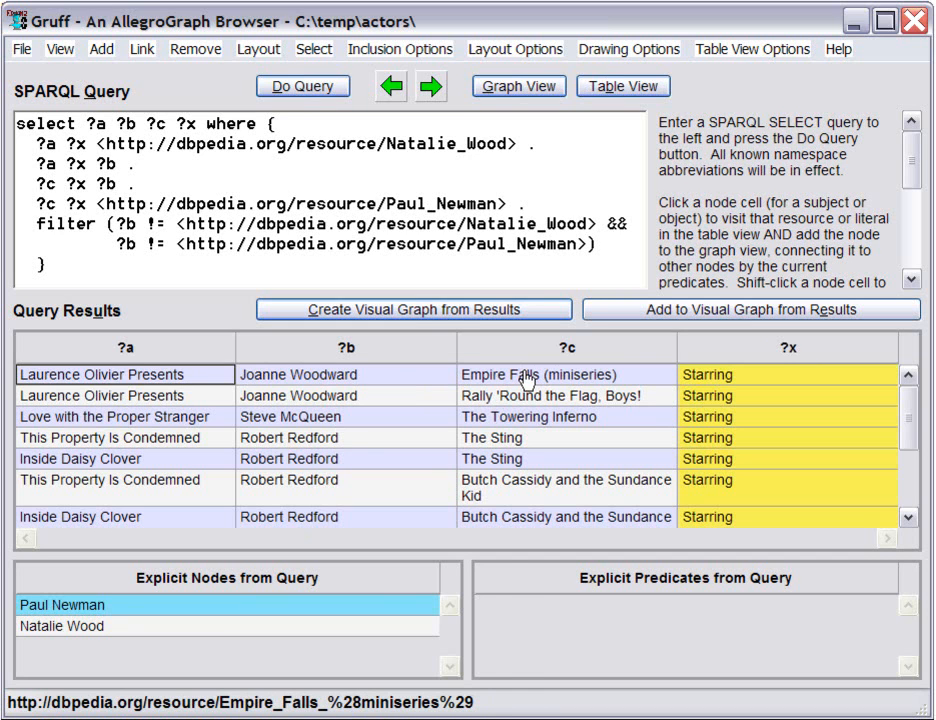
left_click(328, 377)
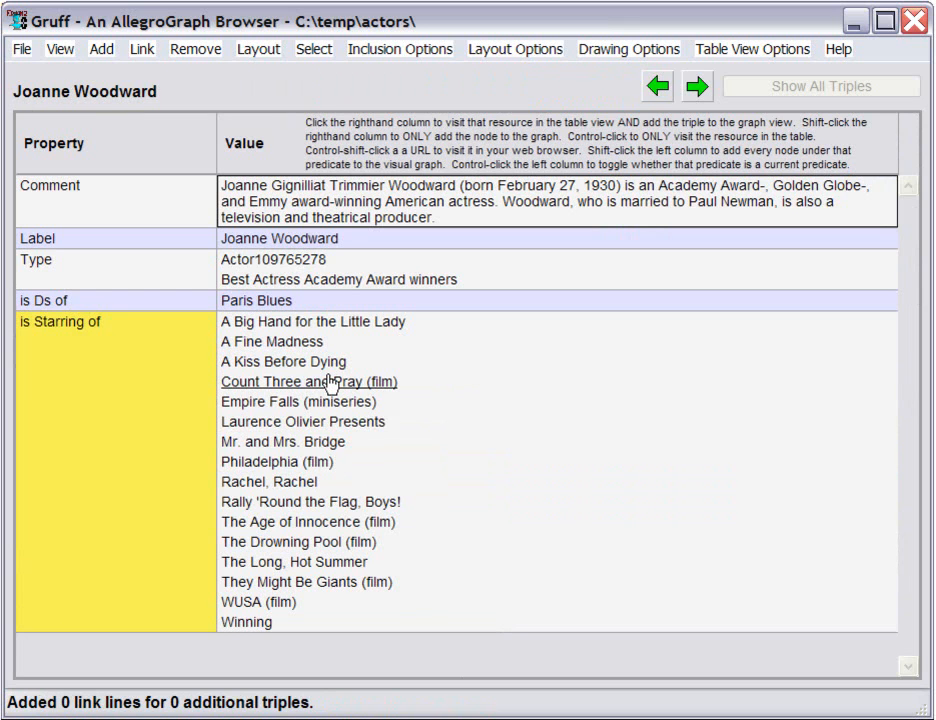
Step: Return to the query results and create a new visual graph from them
key("alt+Left")
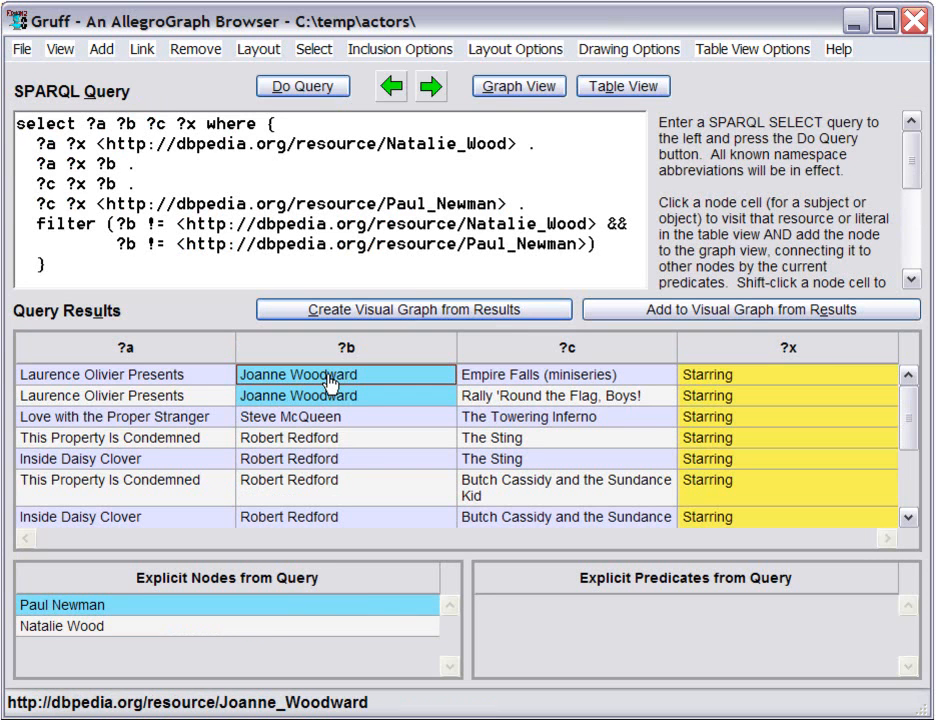
left_click(500, 312)
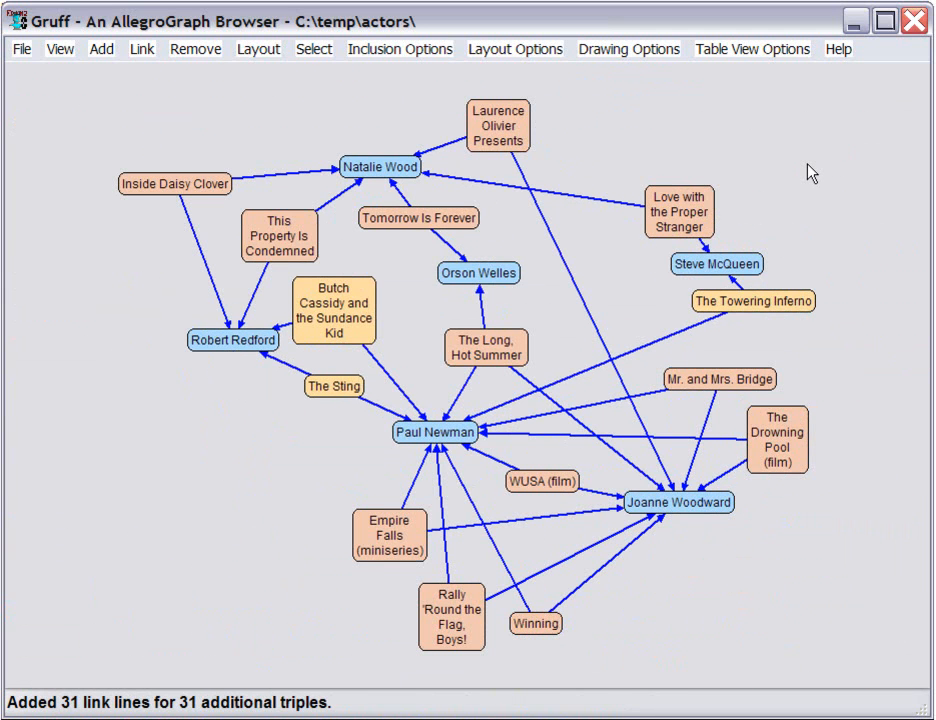